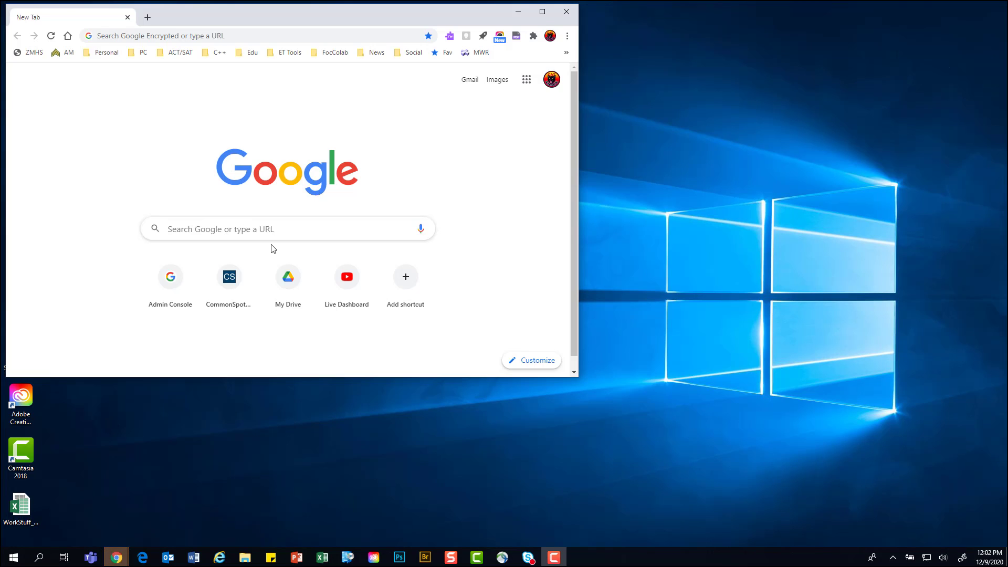
Search Google for zmhs and maximize the browser window
left_click(272, 228)
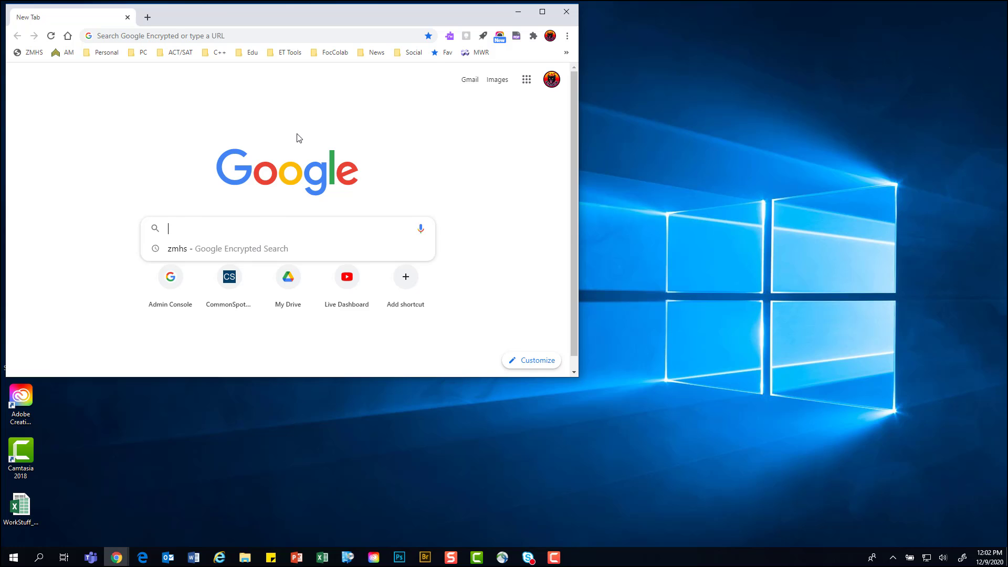
type("zmhs")
key("Return")
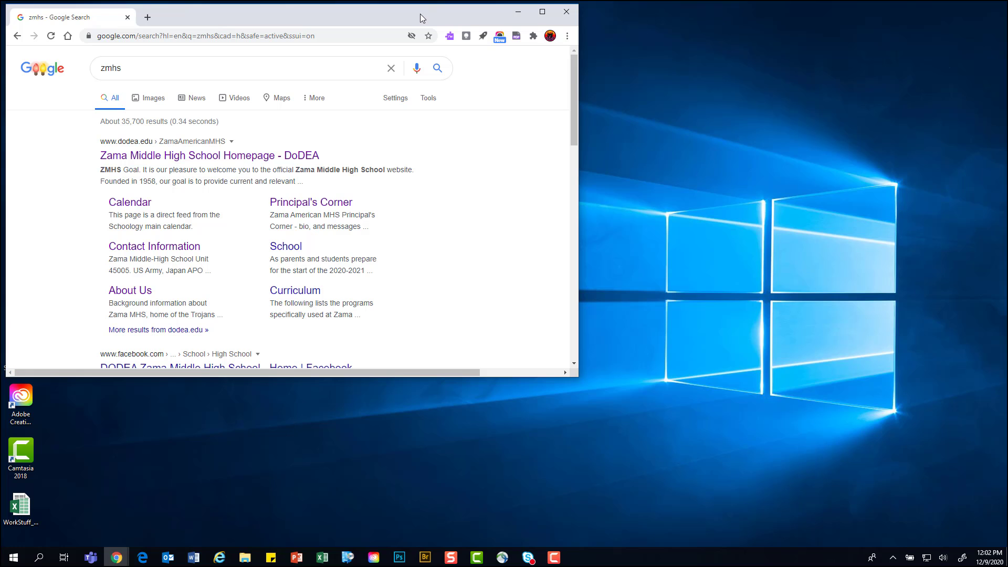
left_click(542, 12)
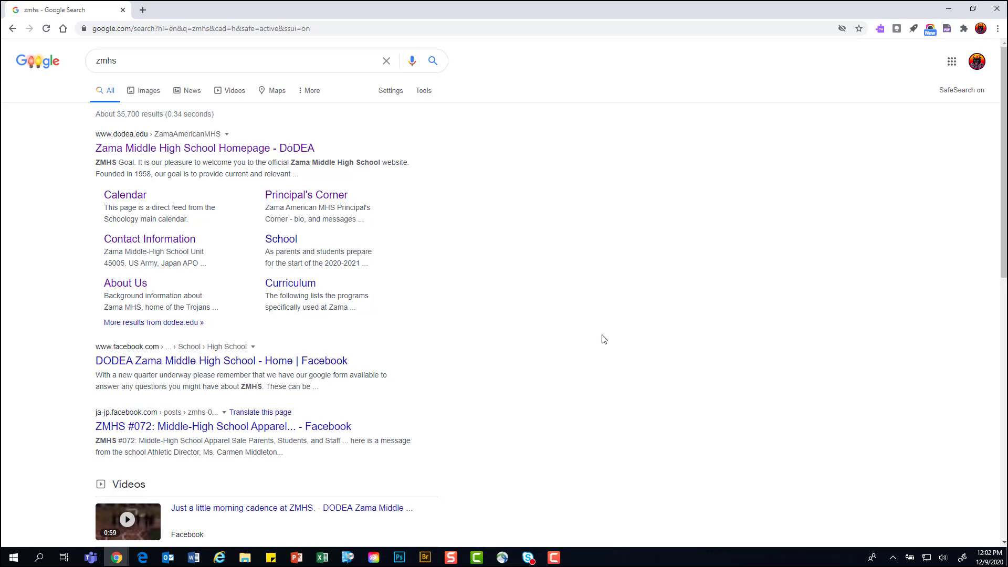
Open the Zama Middle High School Homepage result and scroll down the page
left_click(229, 152)
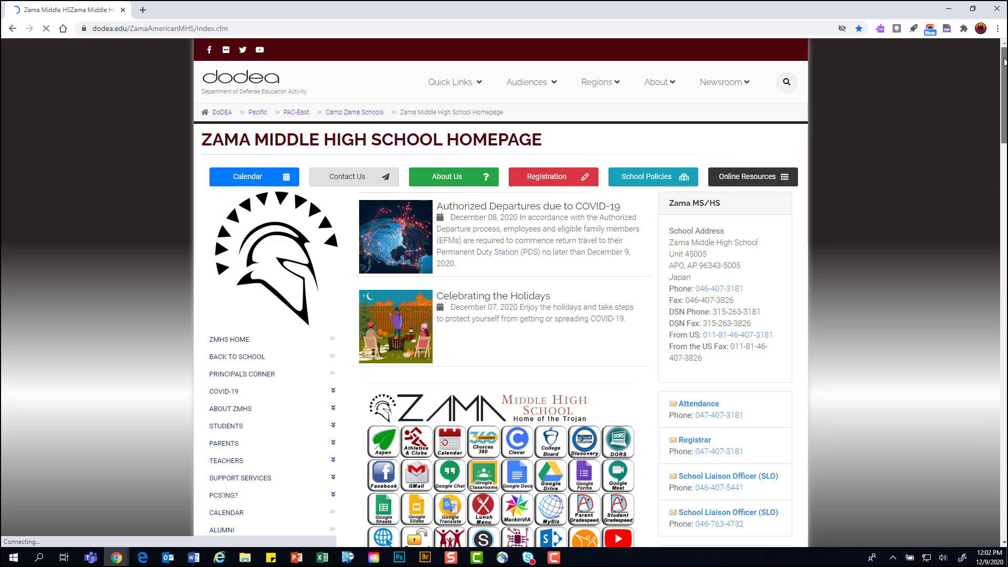
mouse_move(1004, 62)
left_mouse_down()
mouse_move(1004, 102)
mouse_move(1004, 75)
left_mouse_up()
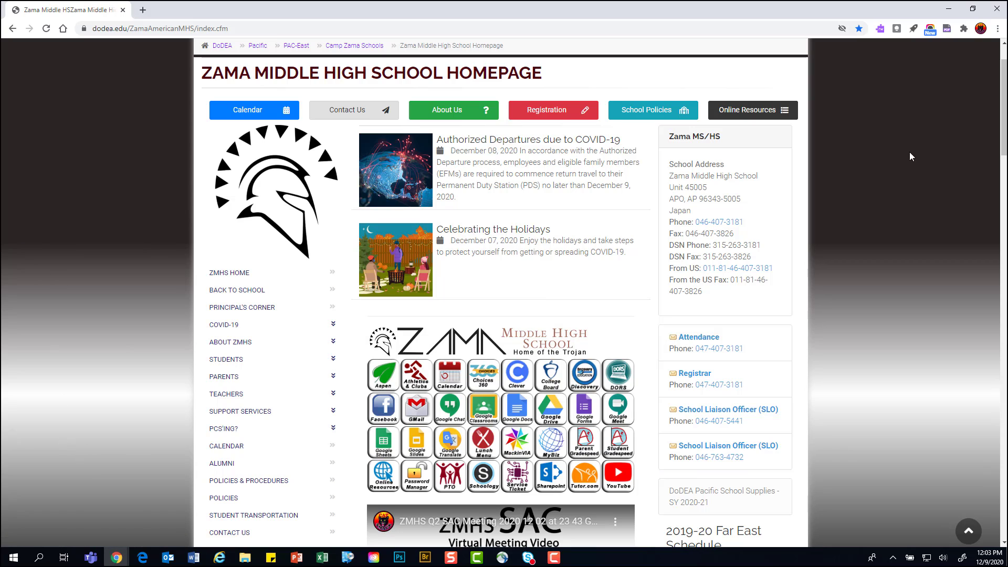
scroll(1004, 105, "down", 1)
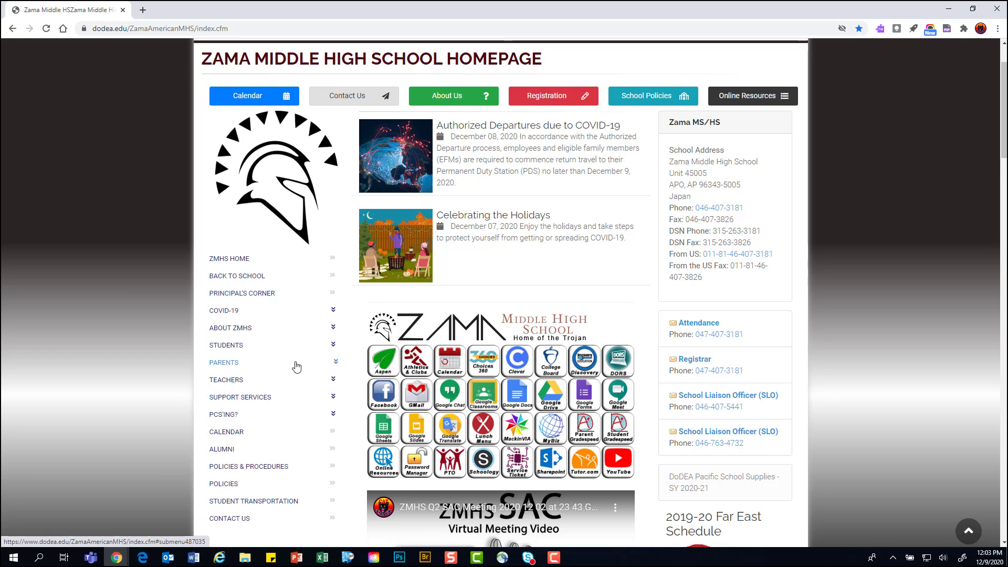
Expand and collapse the PARENTS navigation, then scroll to the quick-link app icons
left_click(335, 363)
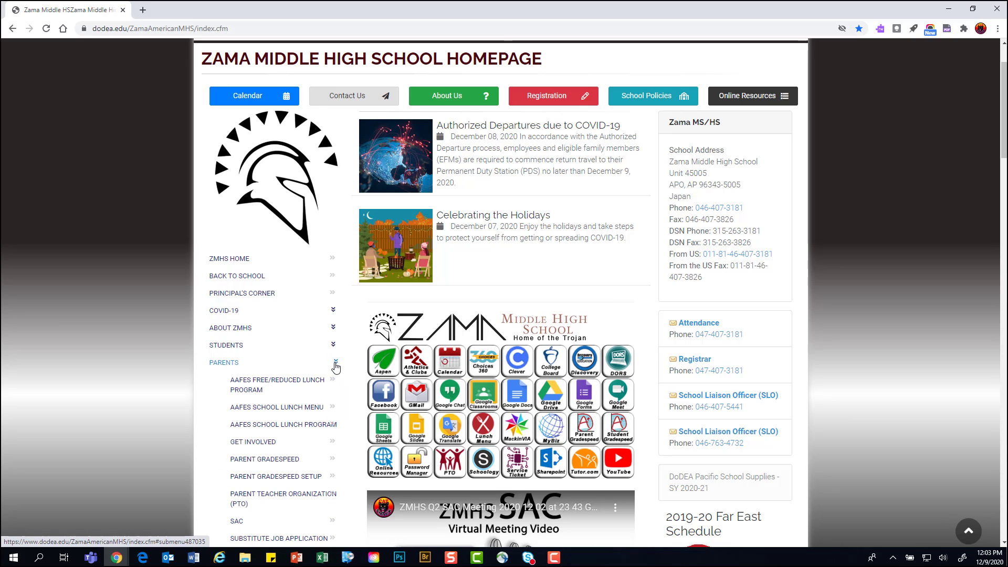
scroll(165, 355, "down", 4)
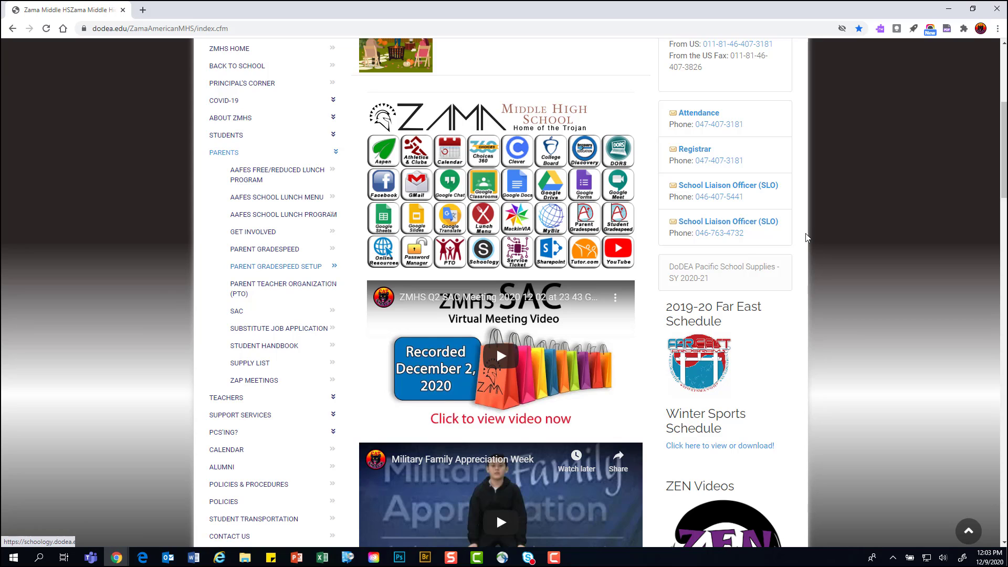
left_click(336, 153)
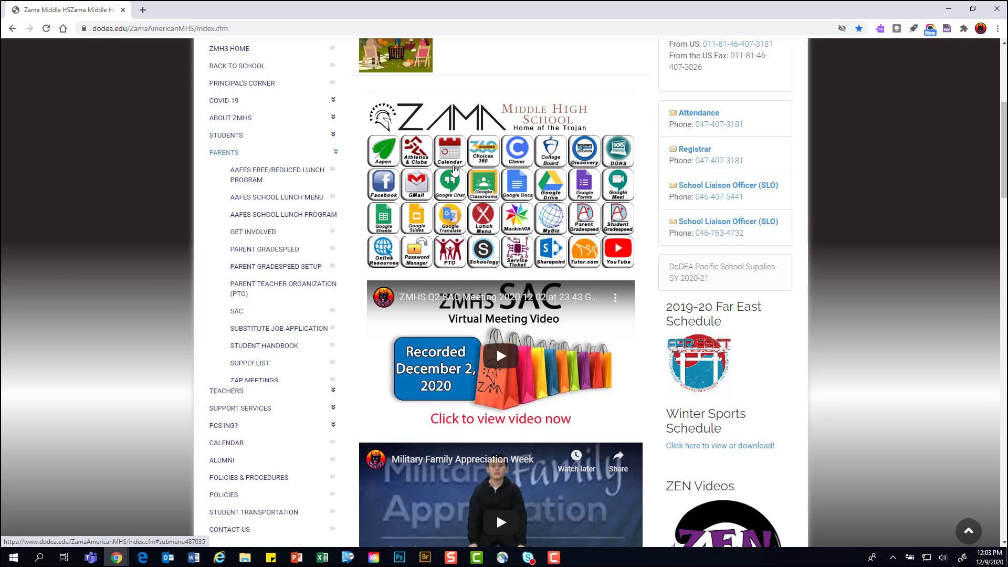
left_click_drag(1003, 134, 1003, 331)
scroll(496, 294, "down", 10)
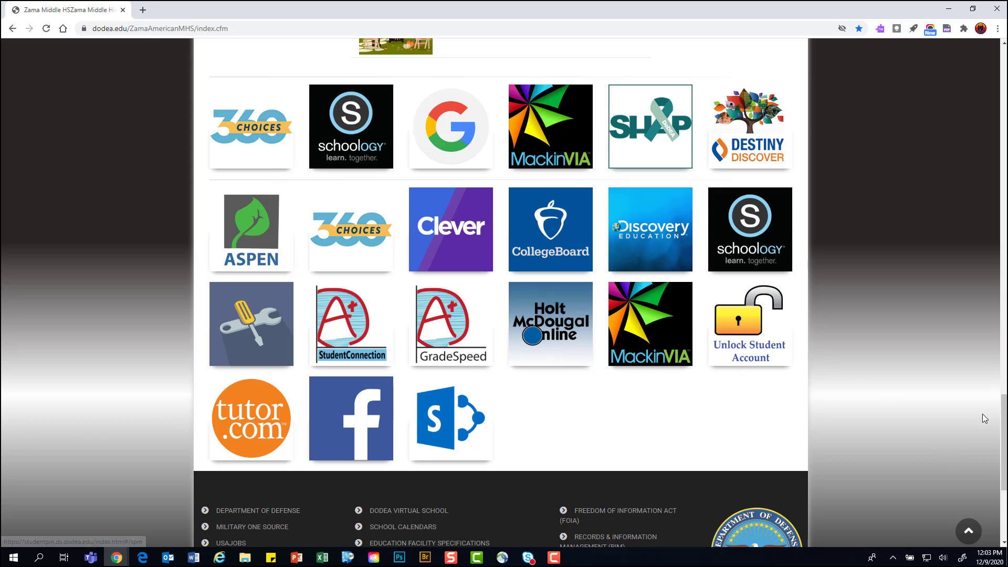
left_click(968, 531)
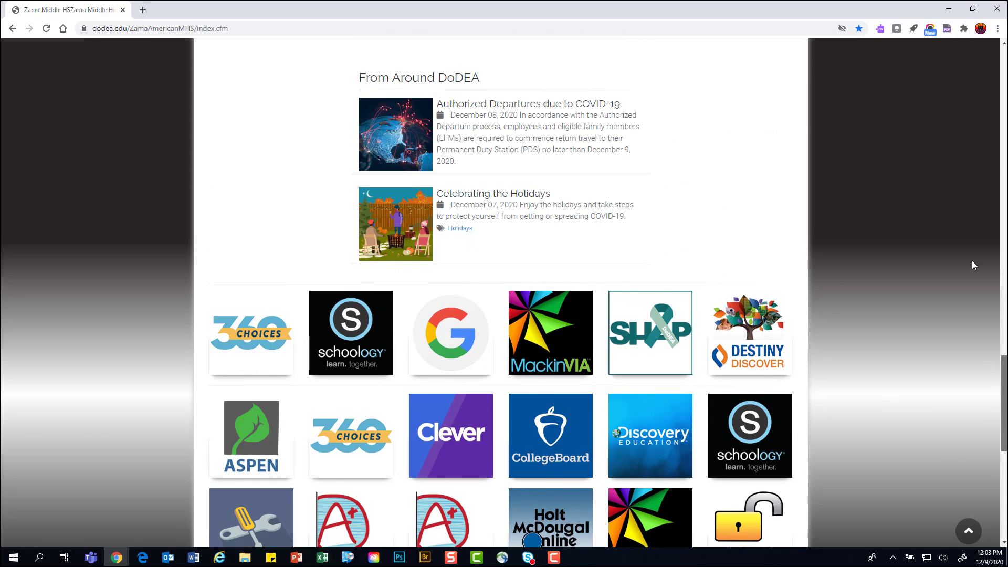
scroll(943, 165, "down", 4)
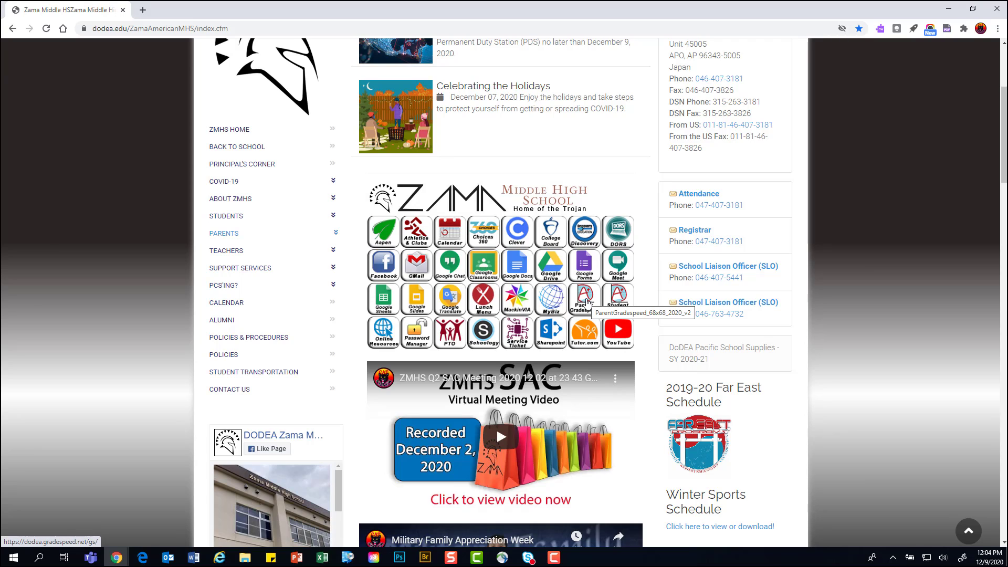
Open Parent Gradespeed as a parent and empty the autofilled username and password fields
left_click(583, 299)
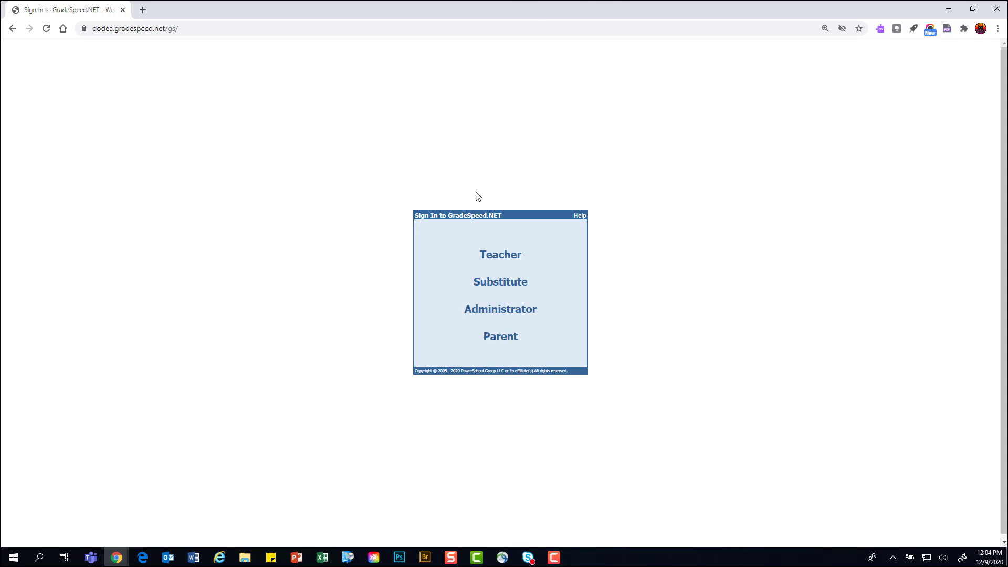
left_click(502, 339)
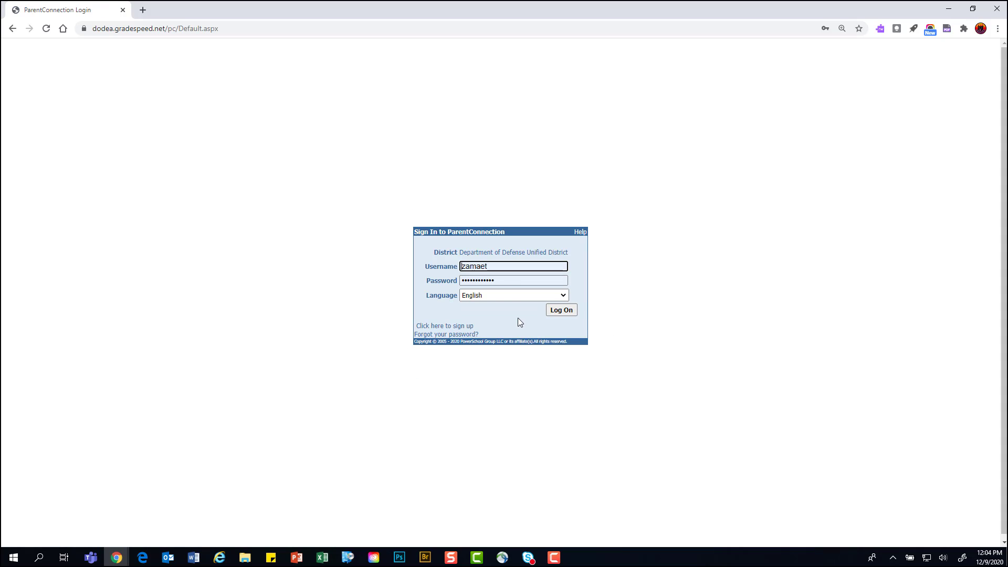
double_click(497, 266)
key("BackSpace")
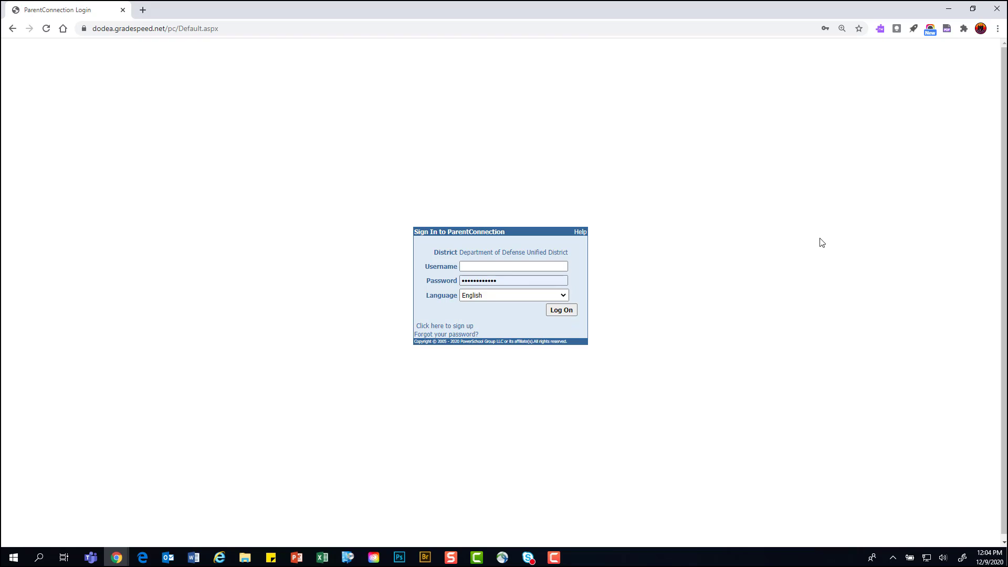
left_click(519, 281)
double_click(519, 281)
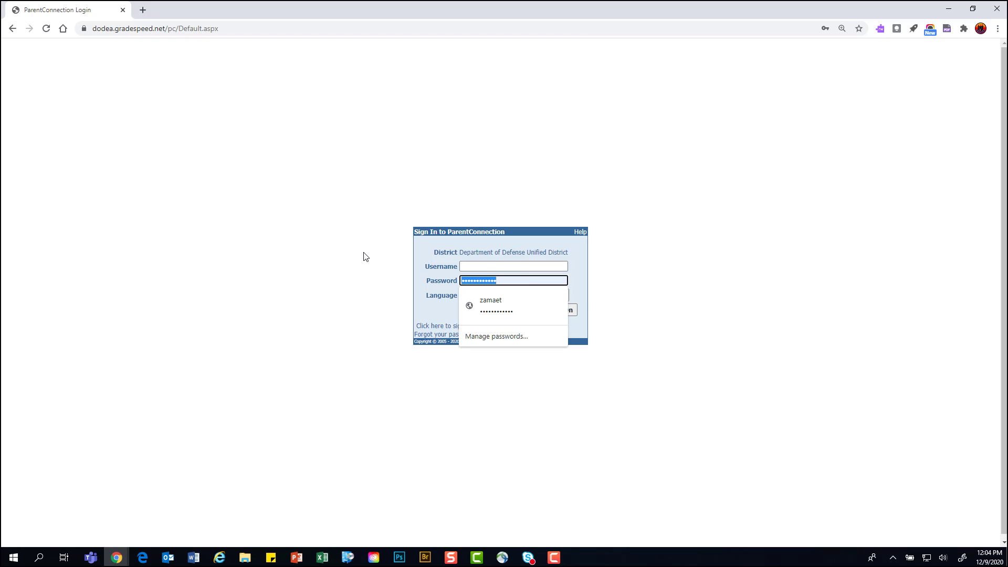
key("BackSpace")
left_click(710, 163)
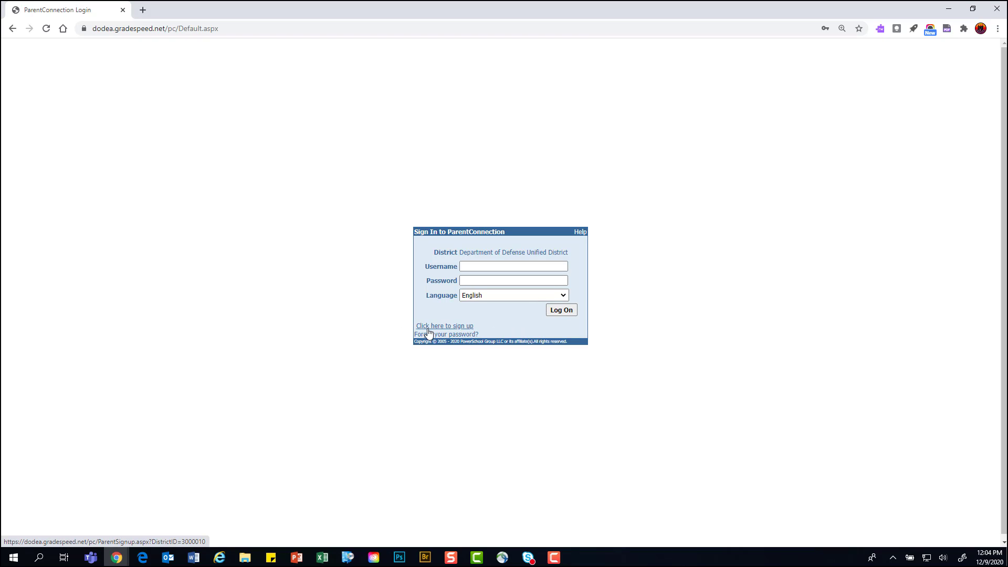
Open the parent sign-up page, clear the autofilled username and password, and re-maximize Chrome
left_click(470, 332)
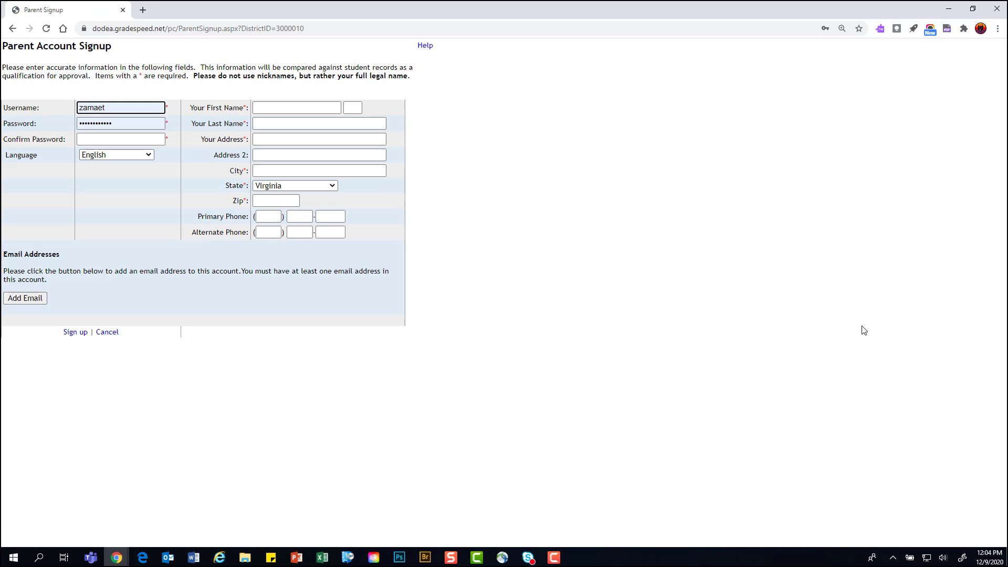
left_click_drag(126, 112, 2, 92)
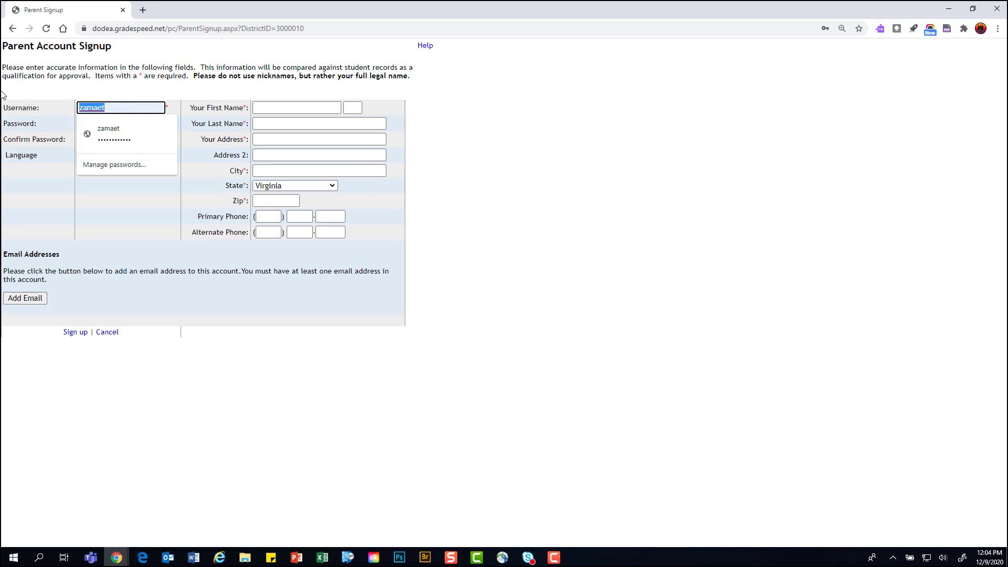
key("BackSpace")
left_click(652, 195)
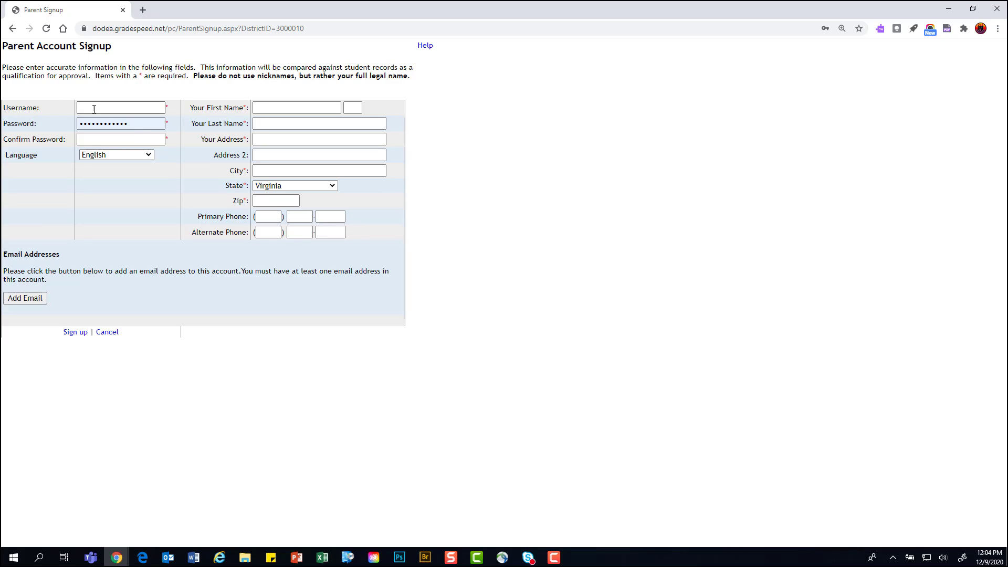
left_click(140, 125)
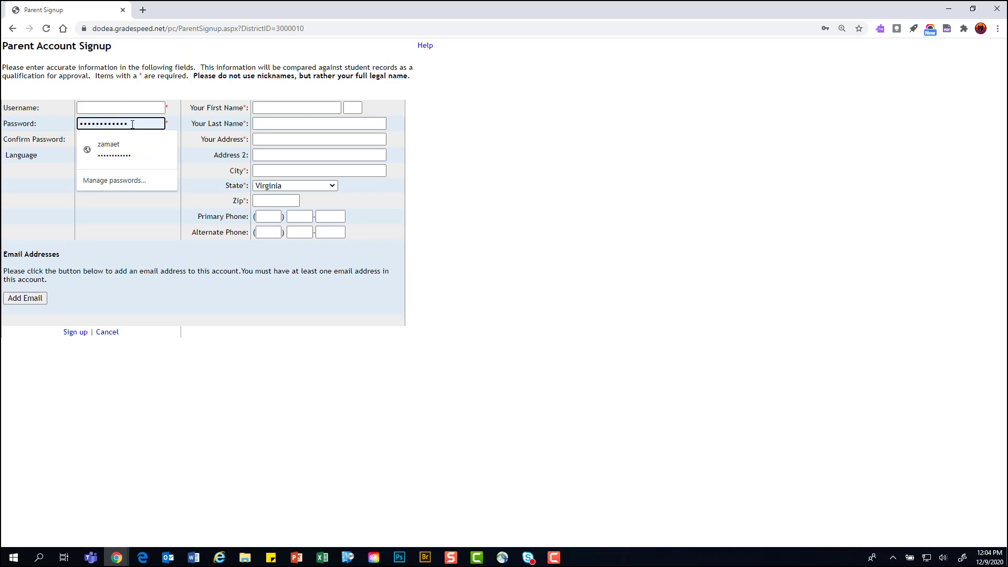
left_click_drag(133, 124, 23, 128)
key("BackSpace")
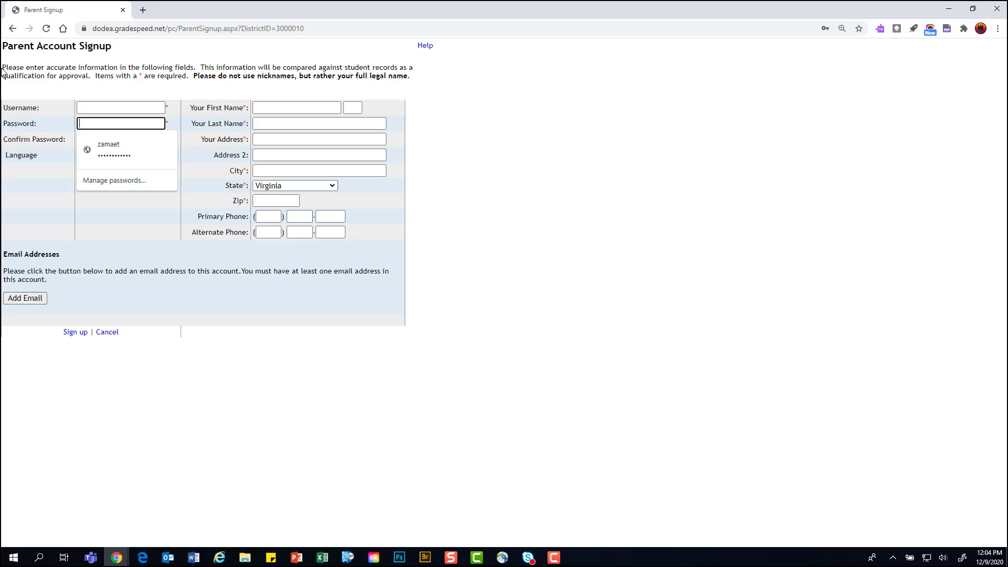
double_click(276, 9)
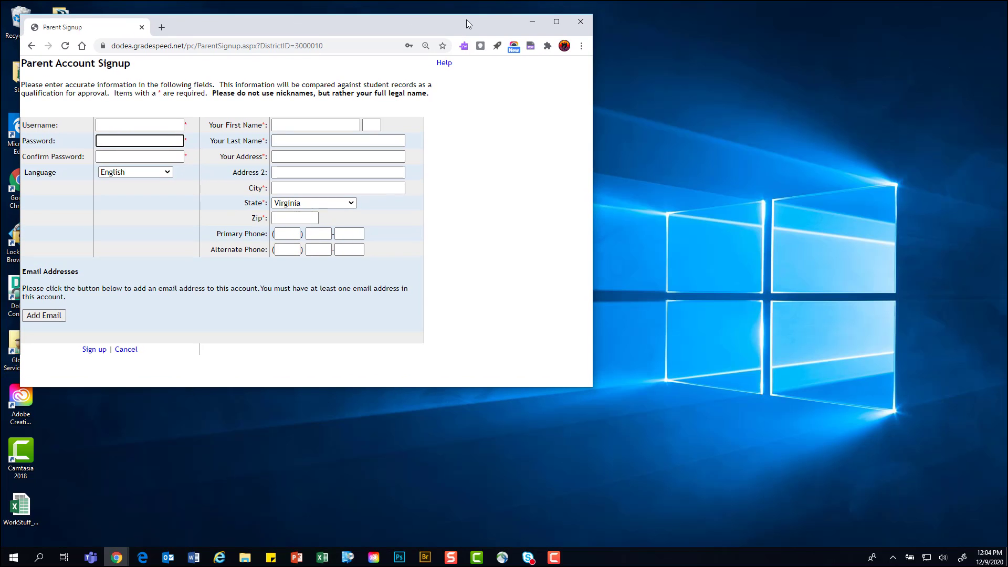
left_click(556, 21)
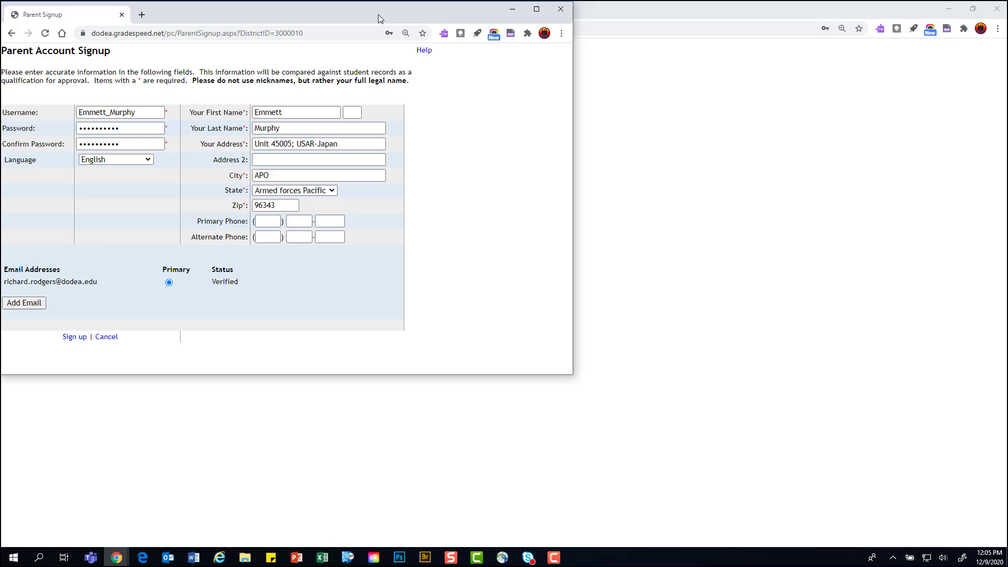
Maximize Chrome, review the address and APO city entries, and keep State as Armed forces Pacific
left_click(537, 9)
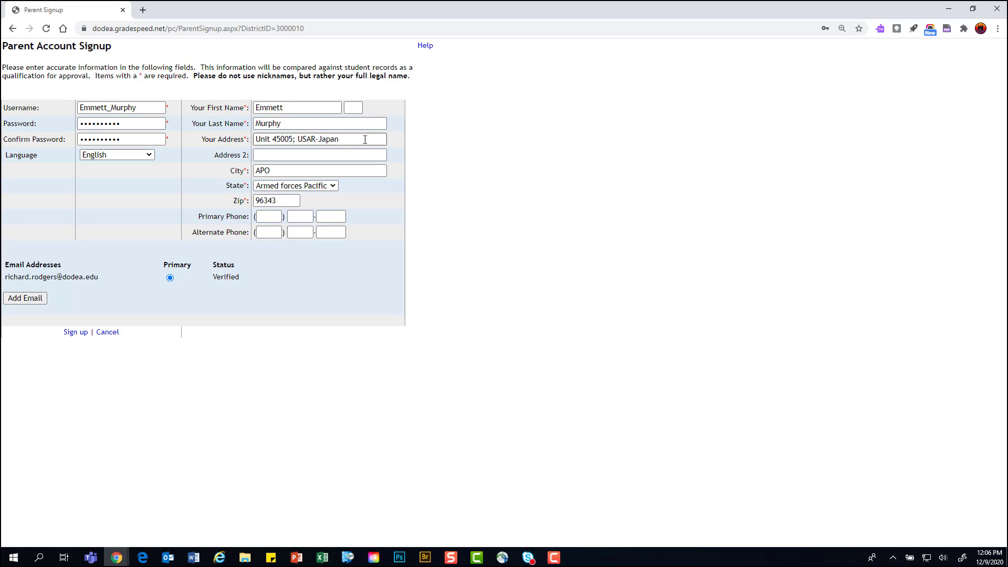
left_click_drag(365, 140, 172, 143)
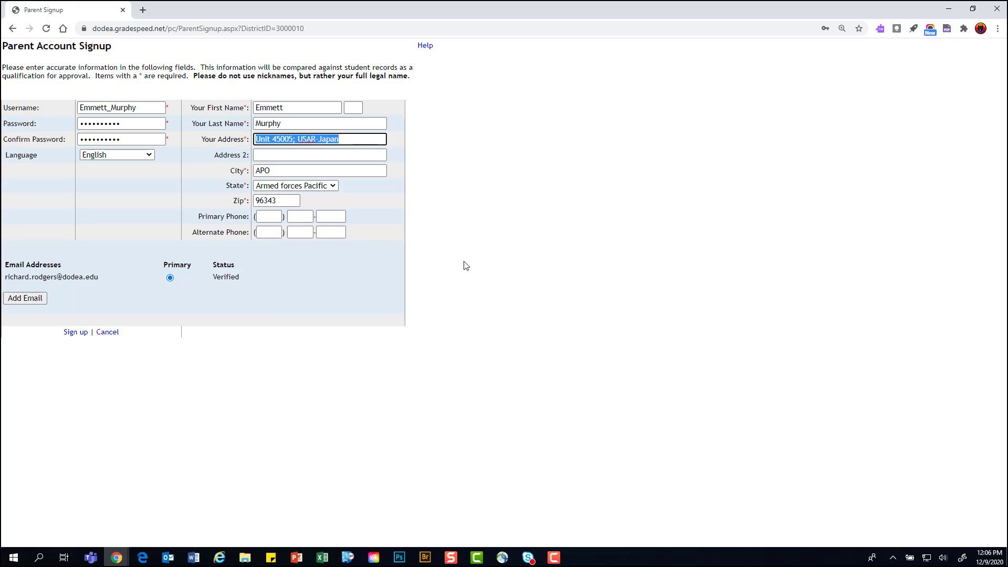
left_click(392, 225)
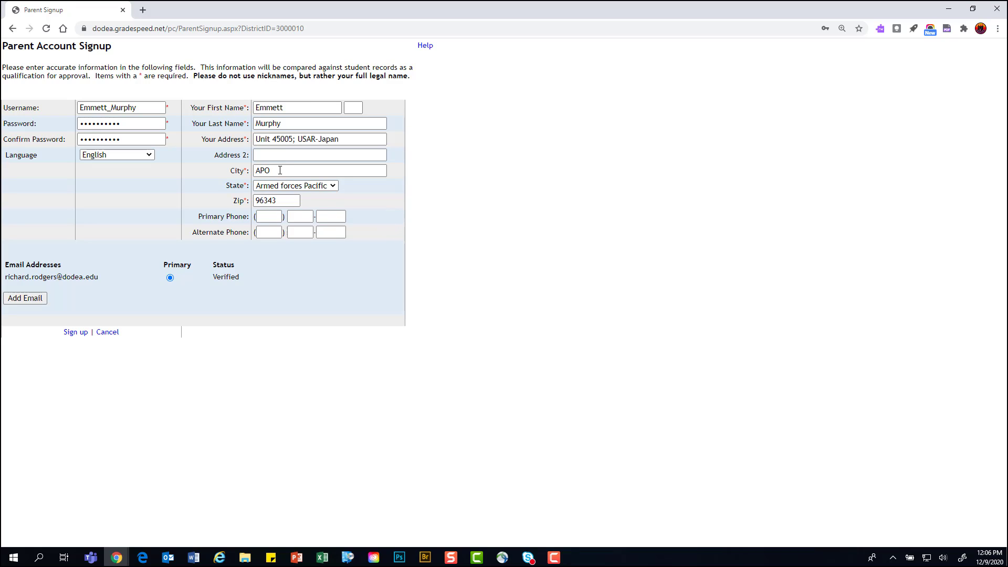
left_click_drag(338, 140, 162, 155)
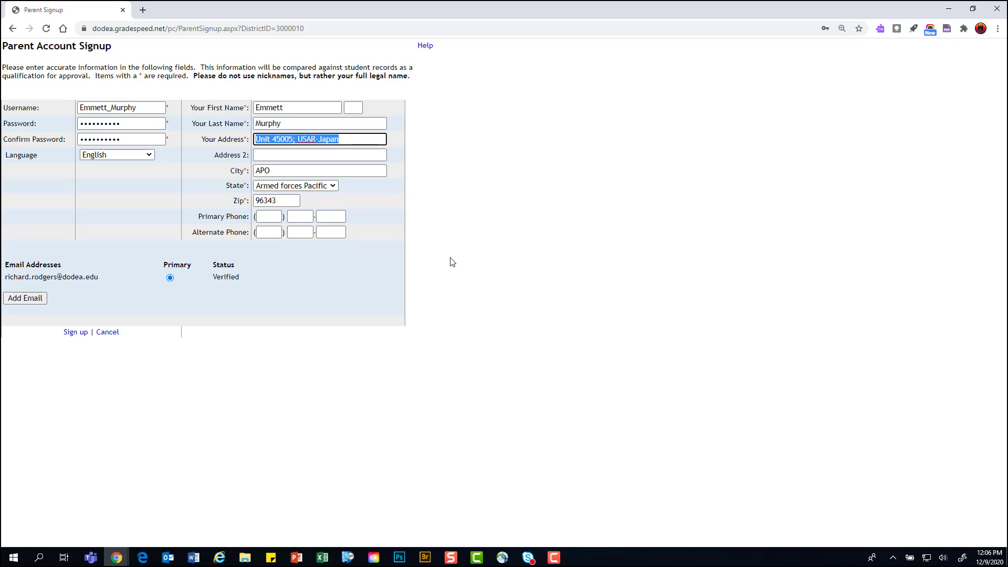
left_click_drag(283, 171, 189, 174)
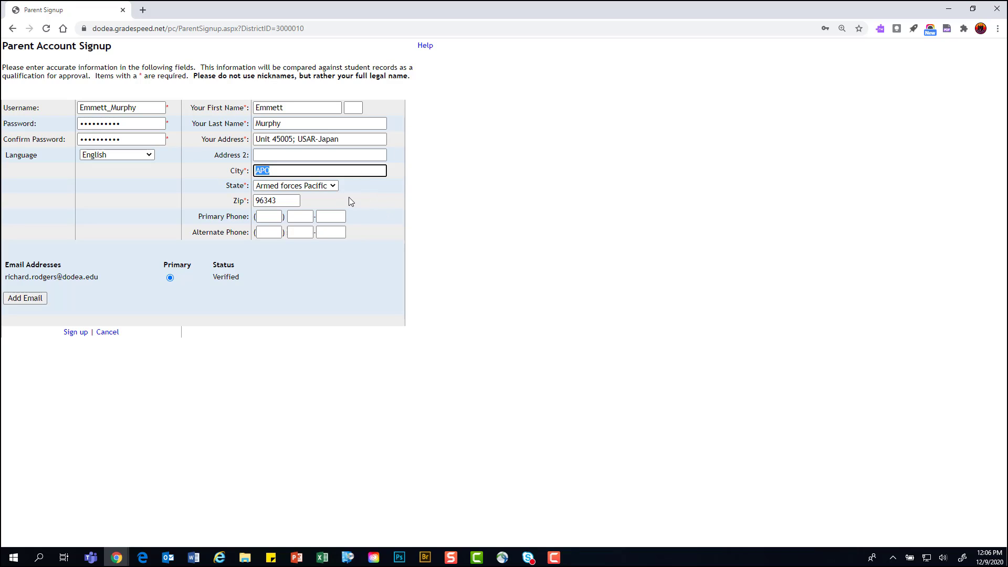
left_click_drag(284, 172, 214, 176)
left_click(214, 176)
left_click(333, 187)
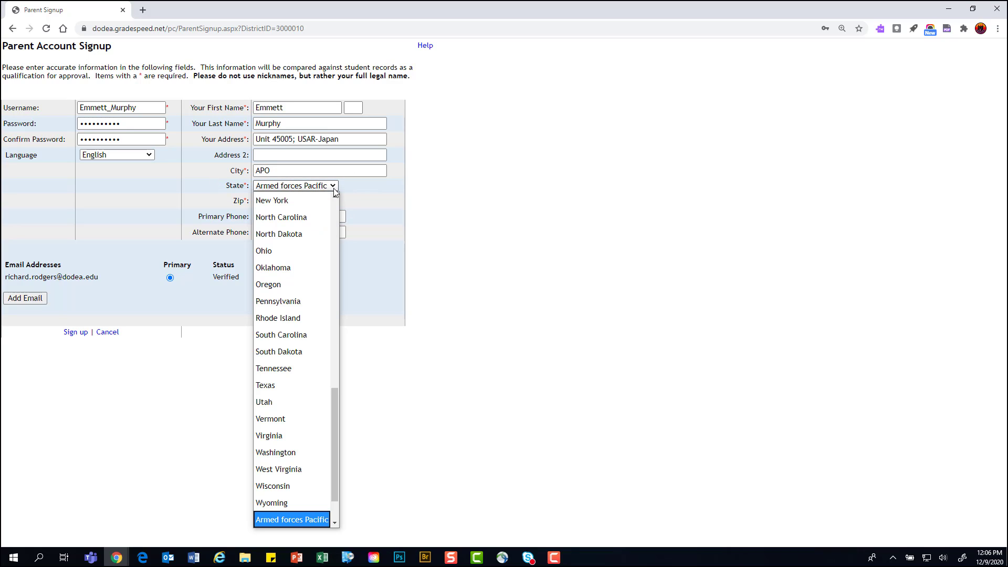
left_click(334, 188)
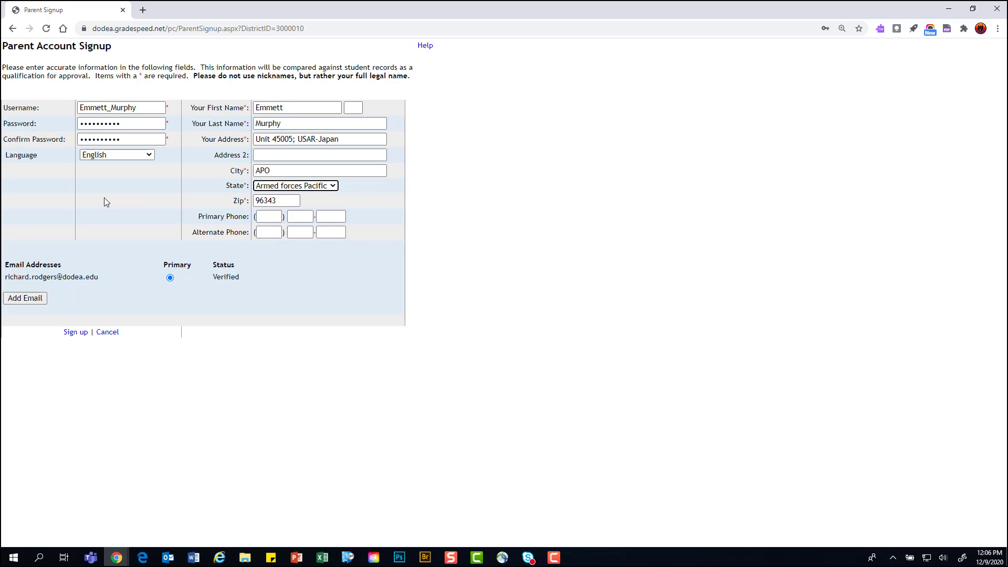
Open the add e-mail address form, then cancel the empty entry
left_click(31, 300)
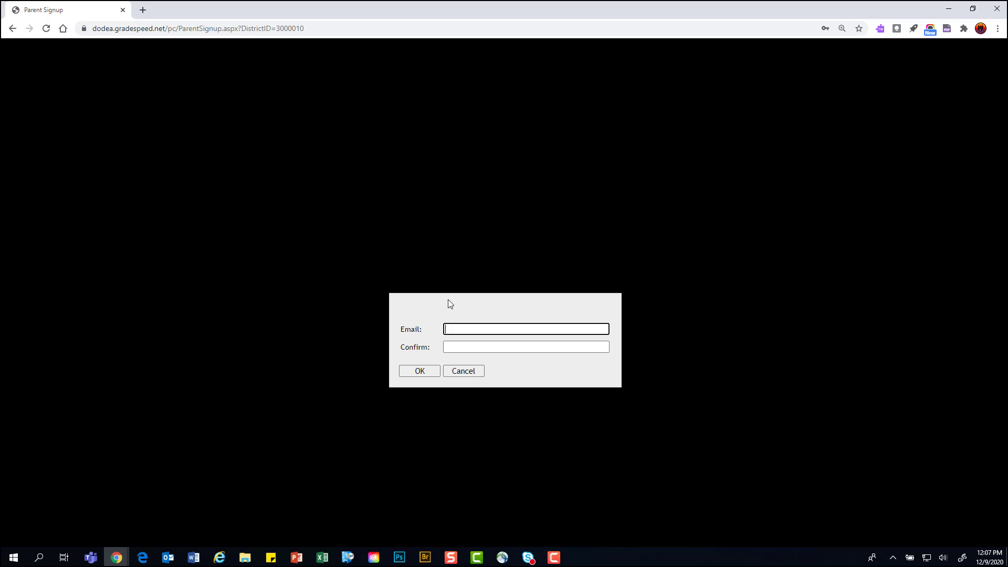
left_click(419, 370)
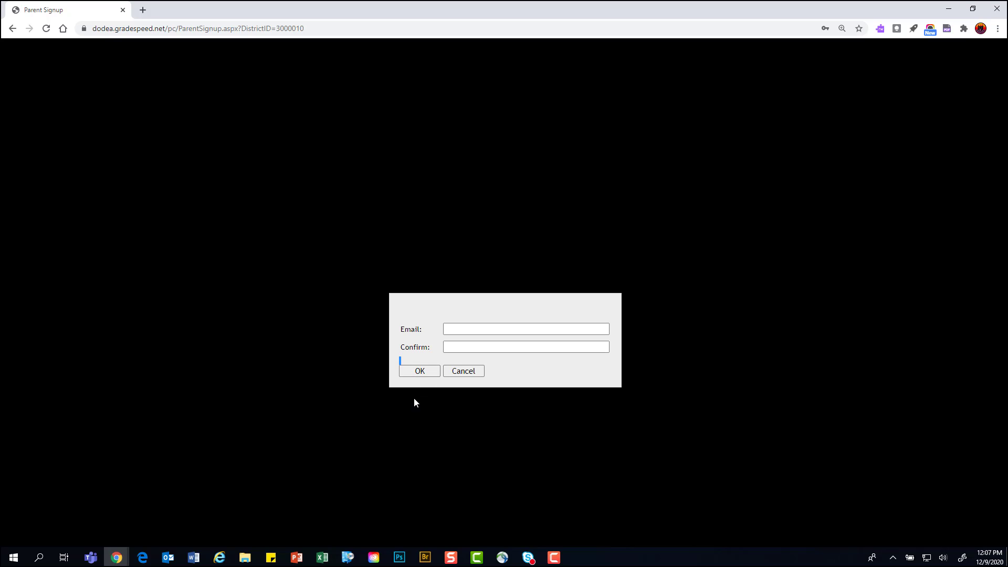
left_click(455, 375)
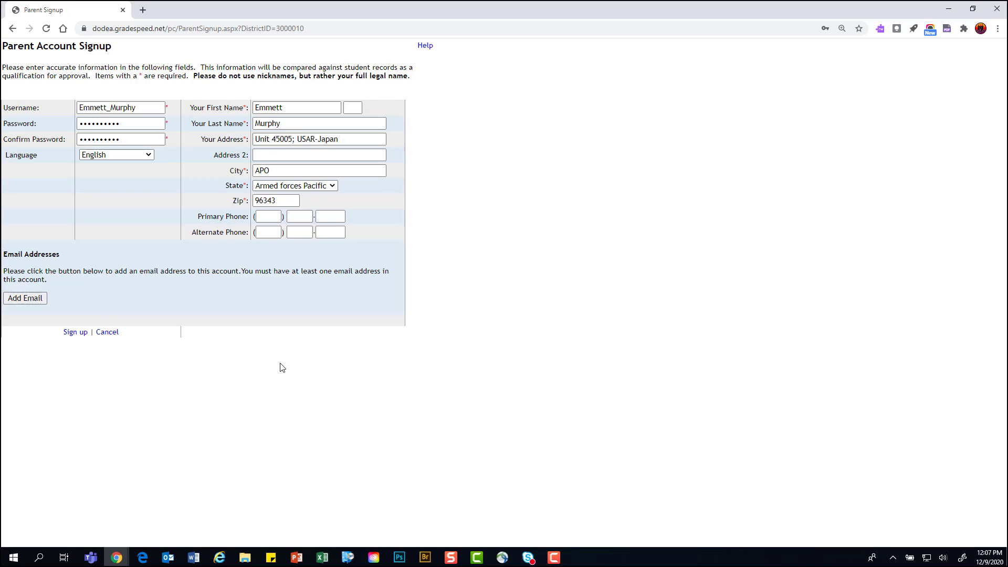
Add the parent's e-mail address, entering it twice to confirm
left_click(37, 302)
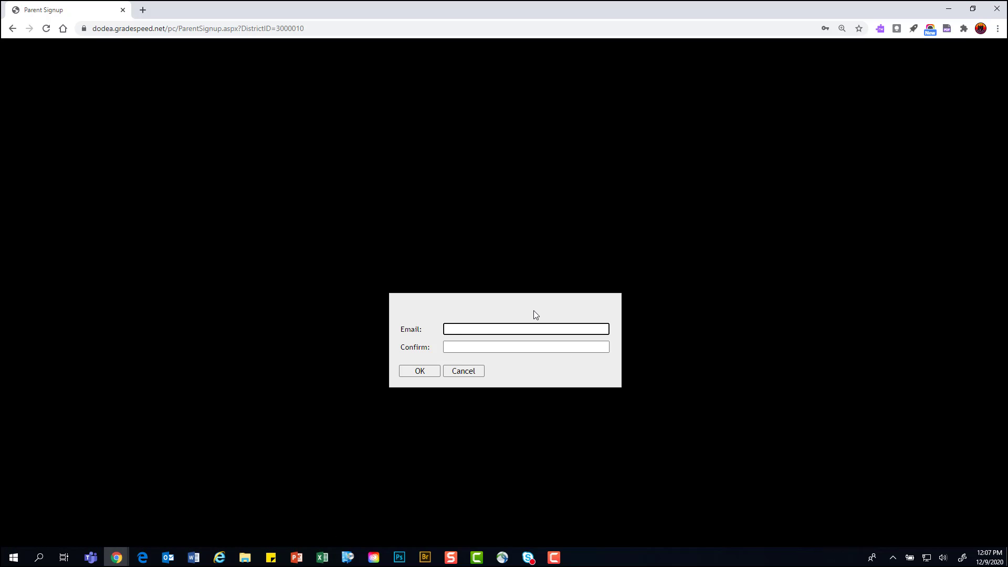
key("Tab")
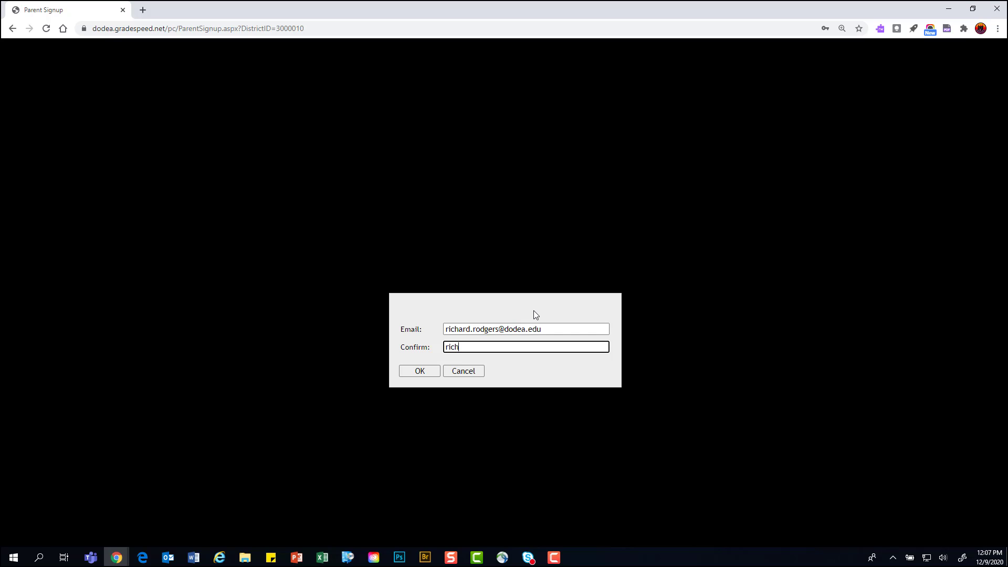
left_click(415, 372)
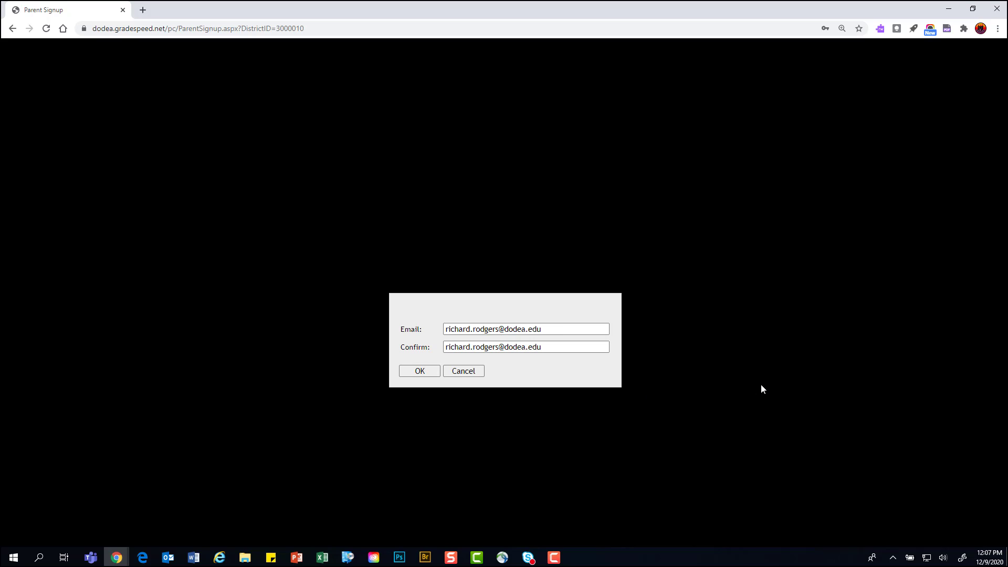
left_click(417, 372)
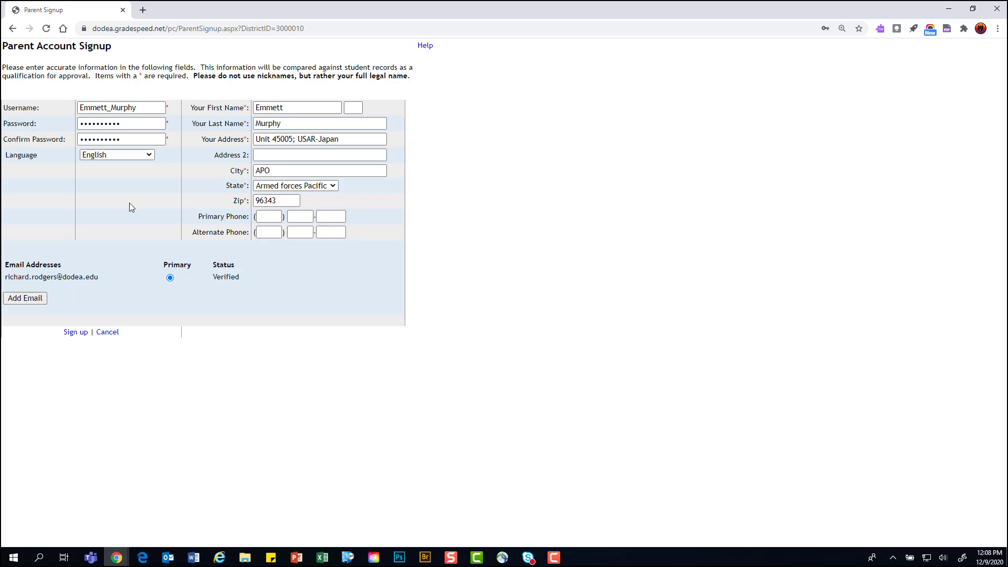
left_click(126, 108)
left_click(74, 334)
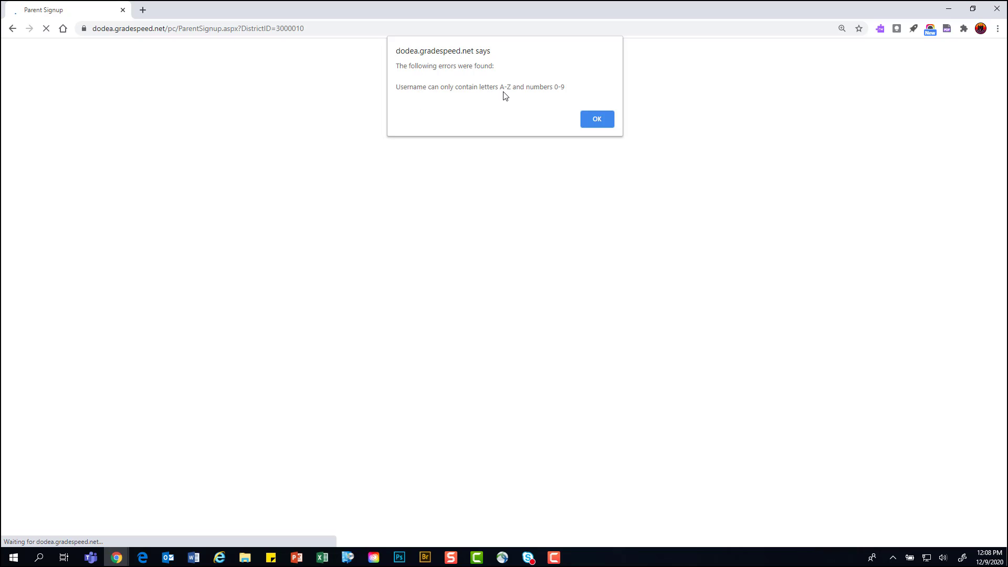
left_click(595, 123)
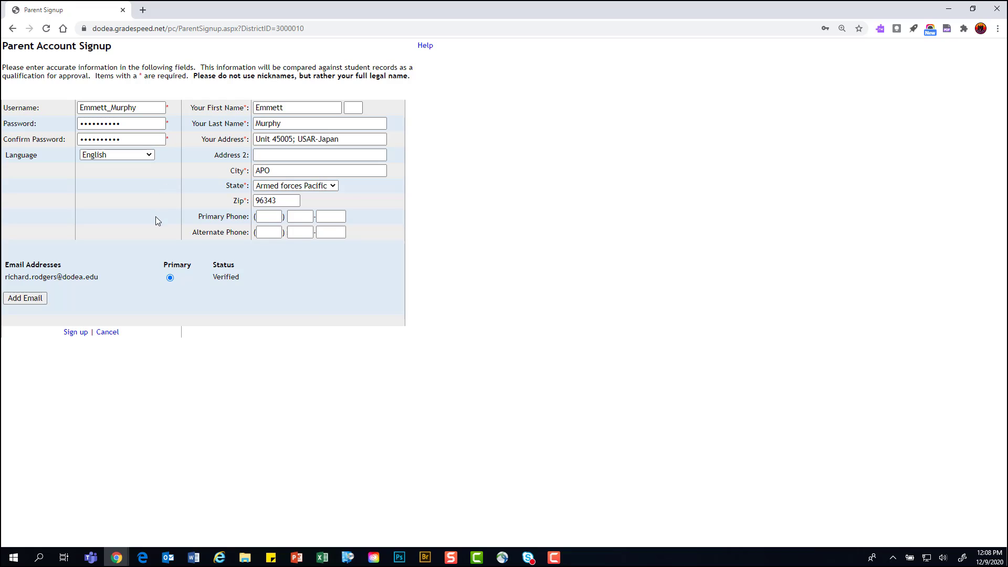
Remove the underscore and capital letters from the username, then submit the signup form
left_click(115, 109)
key("BackSpace")
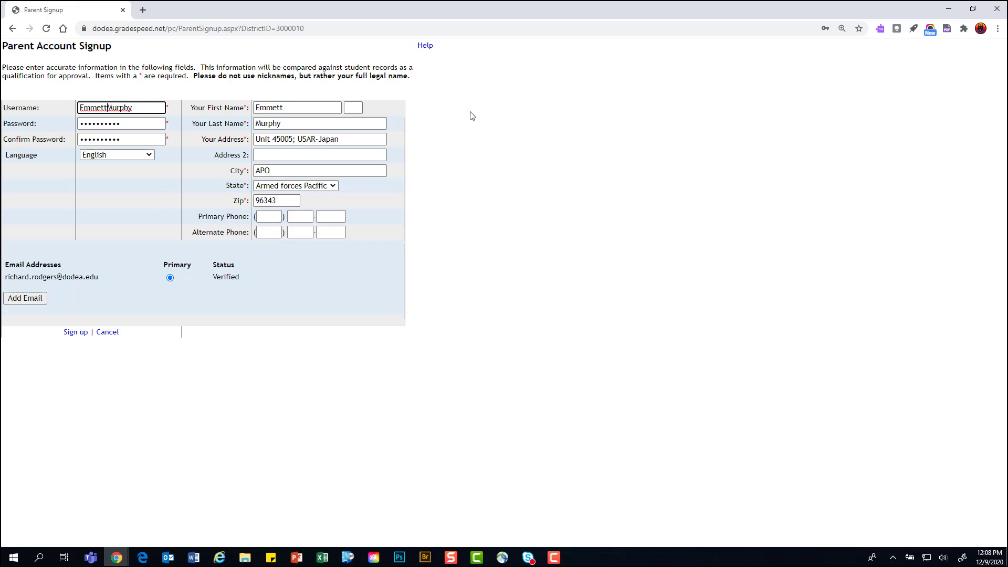
key("Delete")
type("m")
key("Home")
key("Delete")
type("e")
left_click(79, 335)
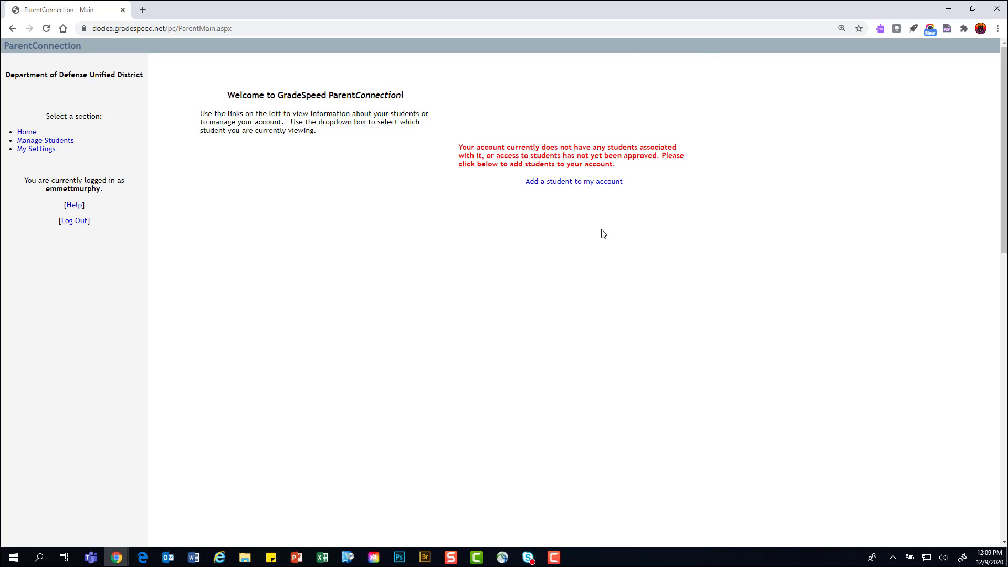
Open the add-student application and enter the student's first and last name
left_click(558, 185)
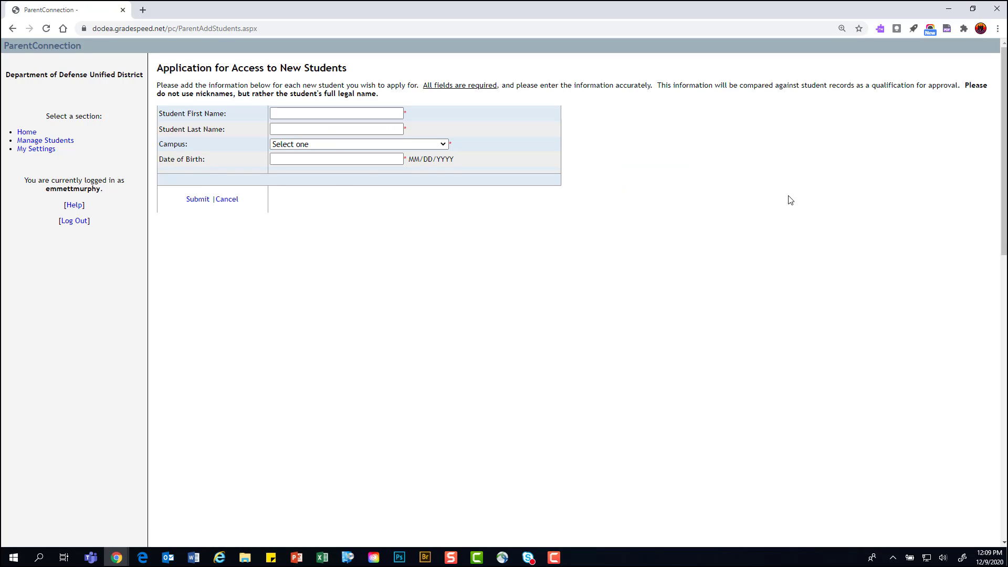
left_click(362, 113)
type("Audie")
key("Tab")
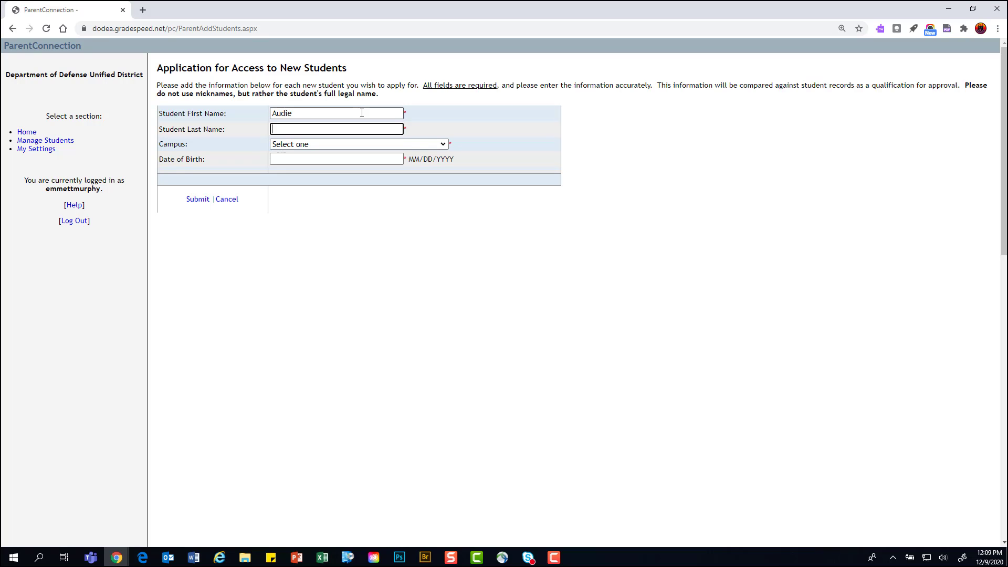
type("Murphy")
Choose Zama Middle/High School as campus and enter birth date 06/20/1925
left_click(444, 143)
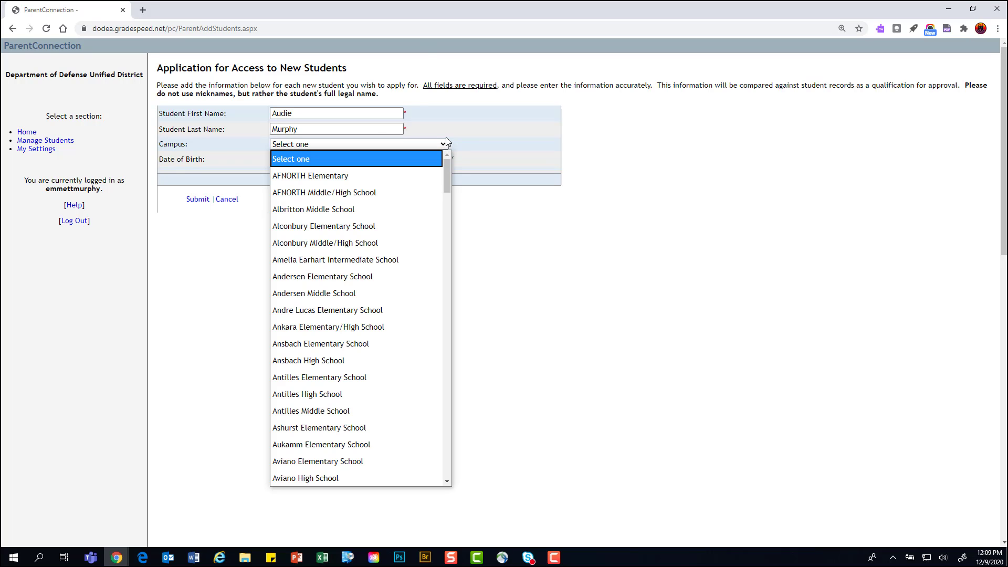
left_click(704, 142)
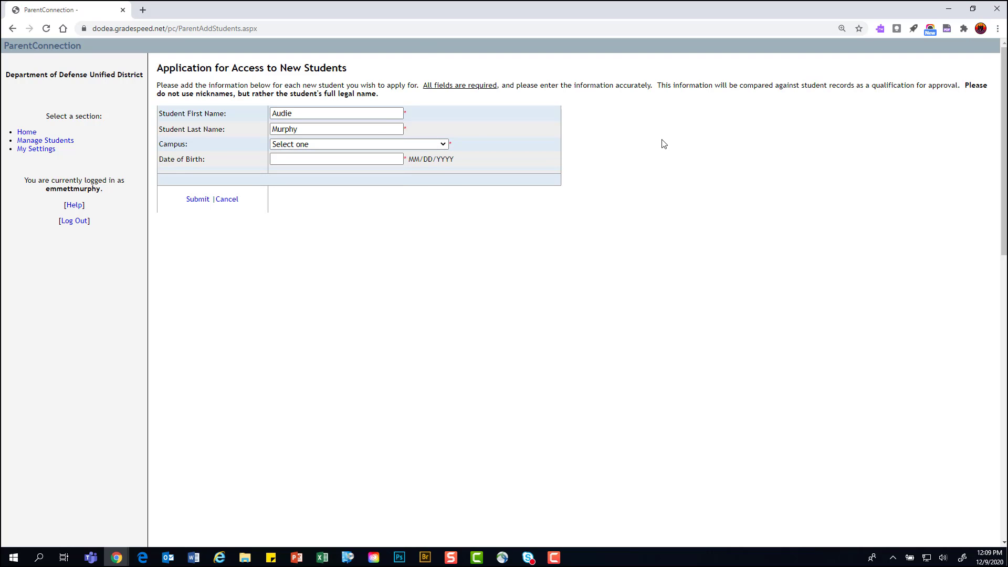
left_click(444, 146)
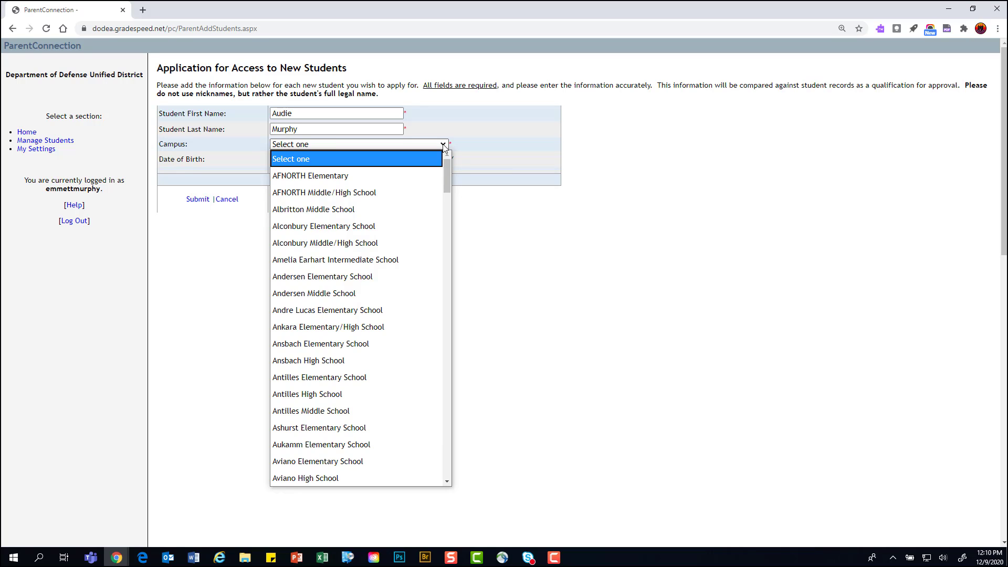
key("z")
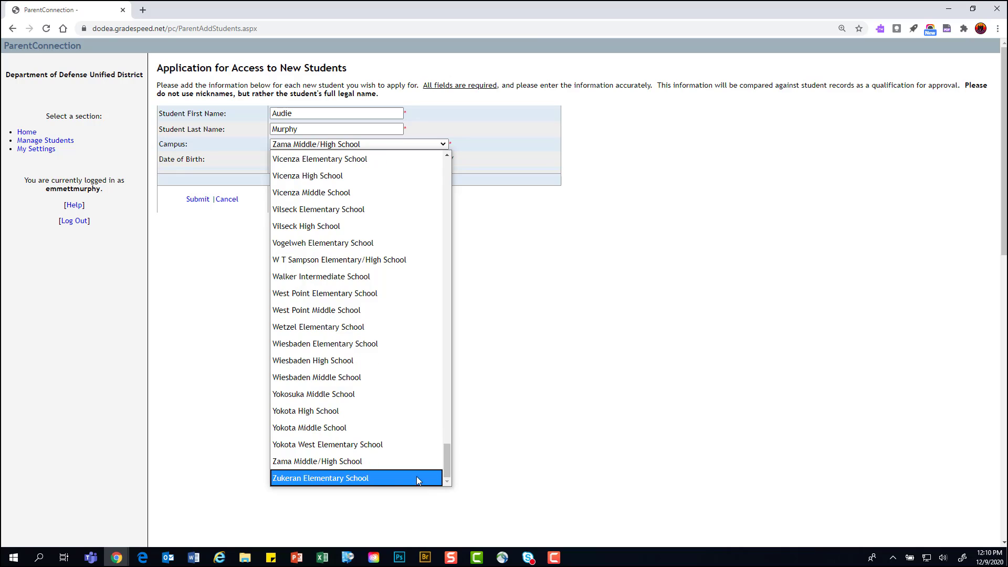
left_click(418, 460)
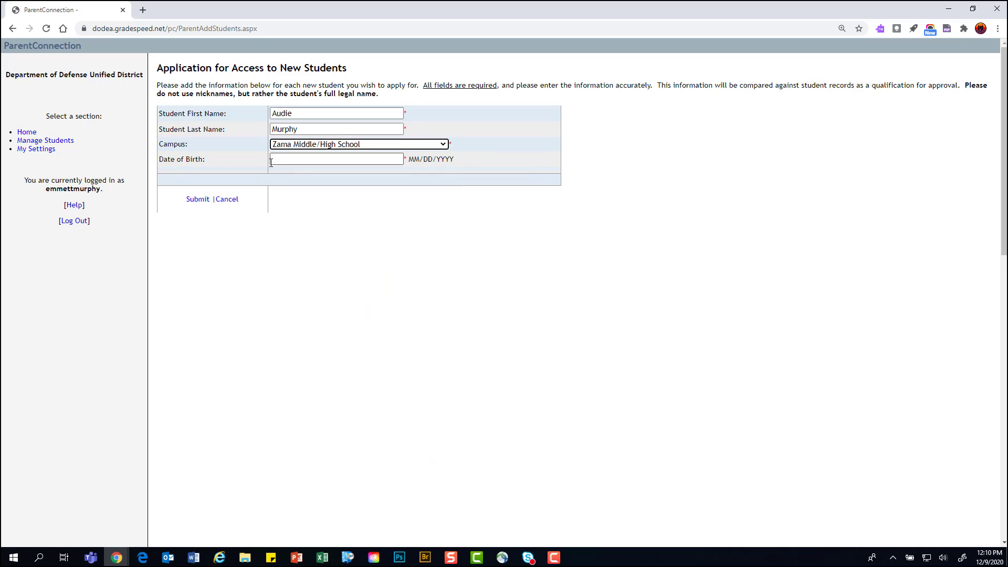
left_click(302, 159)
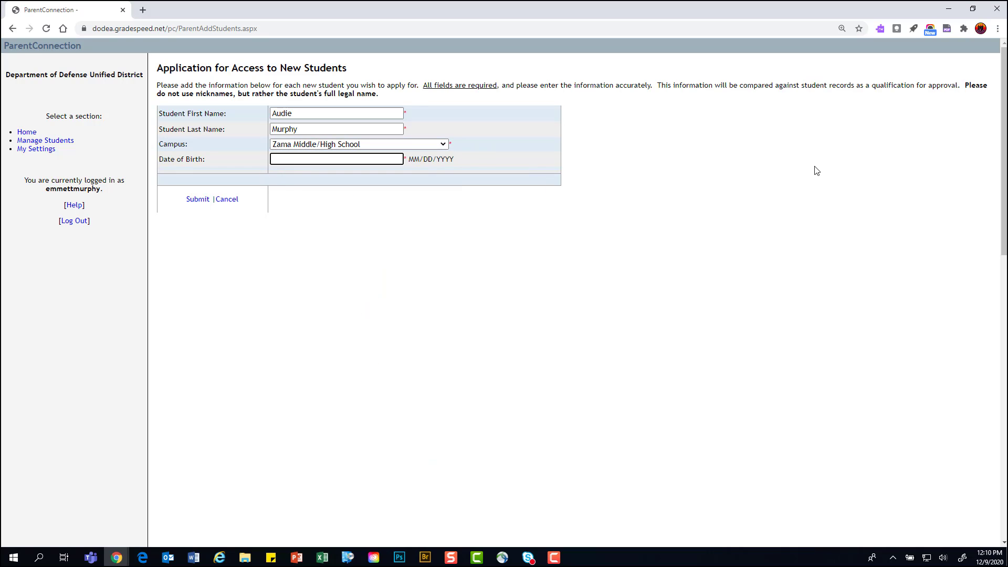
type("06/20/1925")
left_click(646, 368)
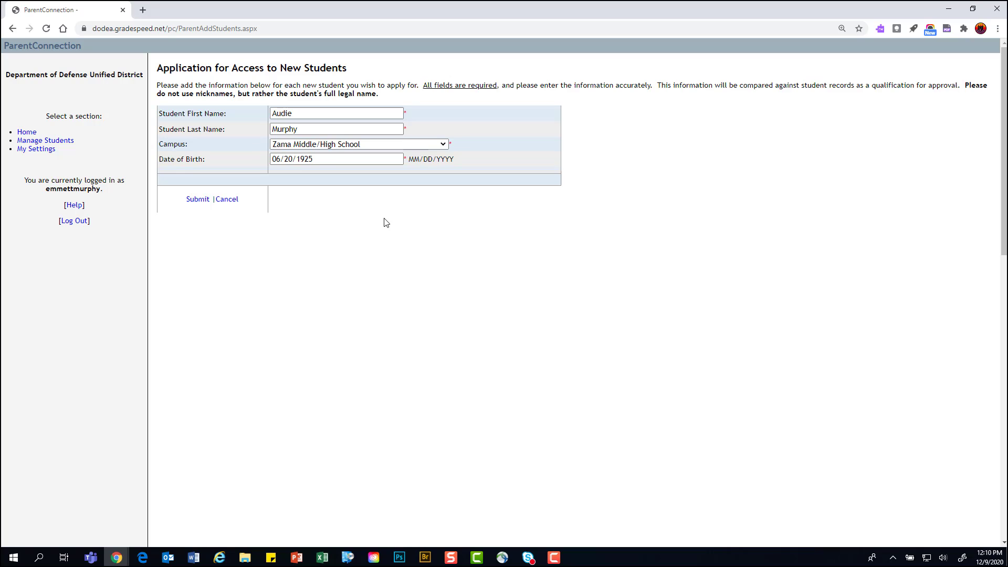
left_click(198, 201)
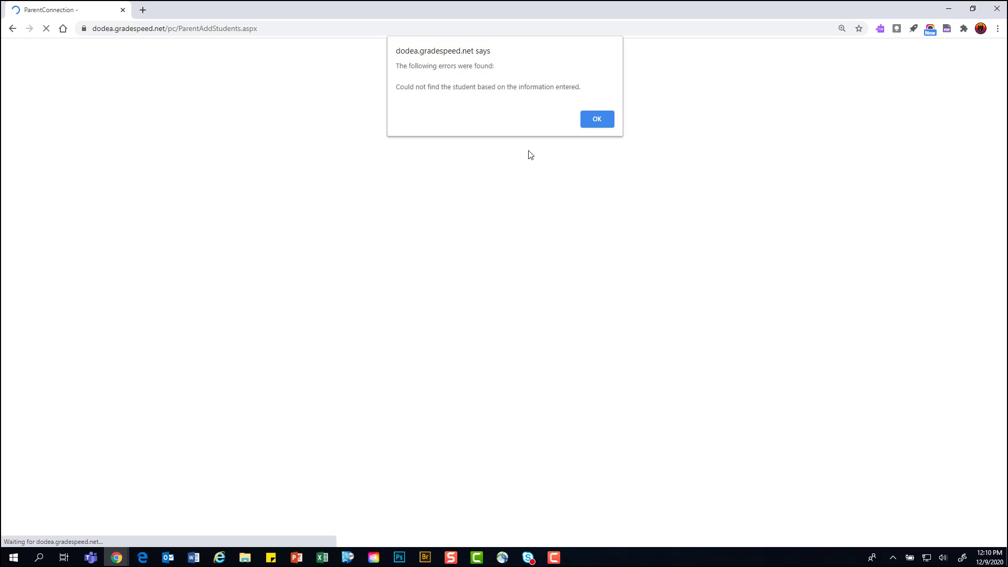
left_click(607, 121)
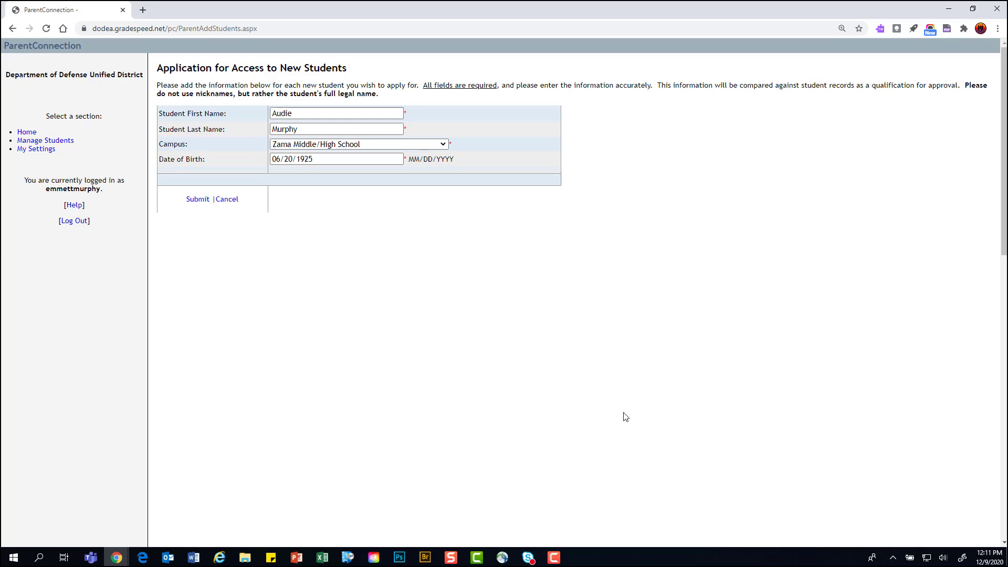
Cancel the new-student application and confirm with OK
left_click(235, 203)
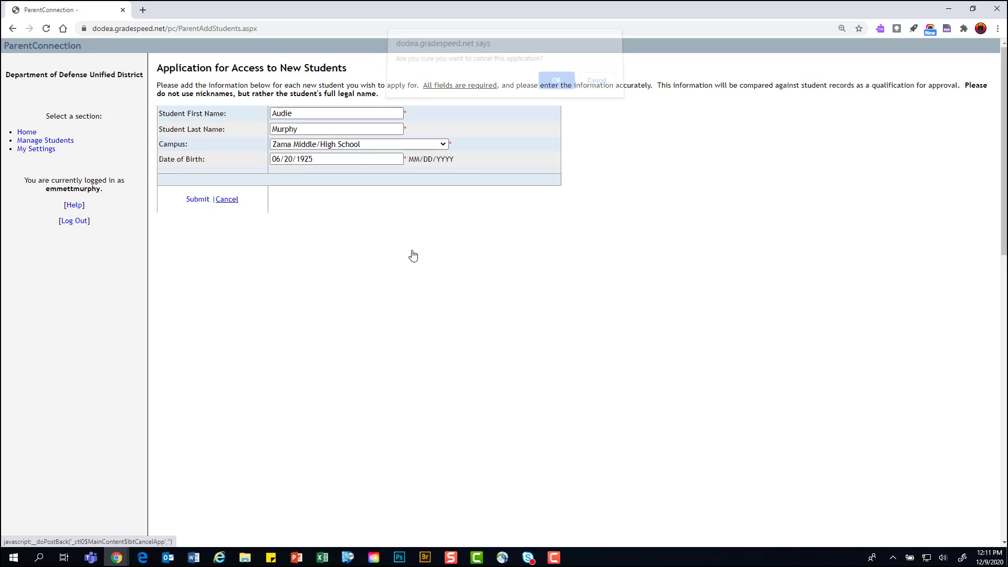
left_click(555, 87)
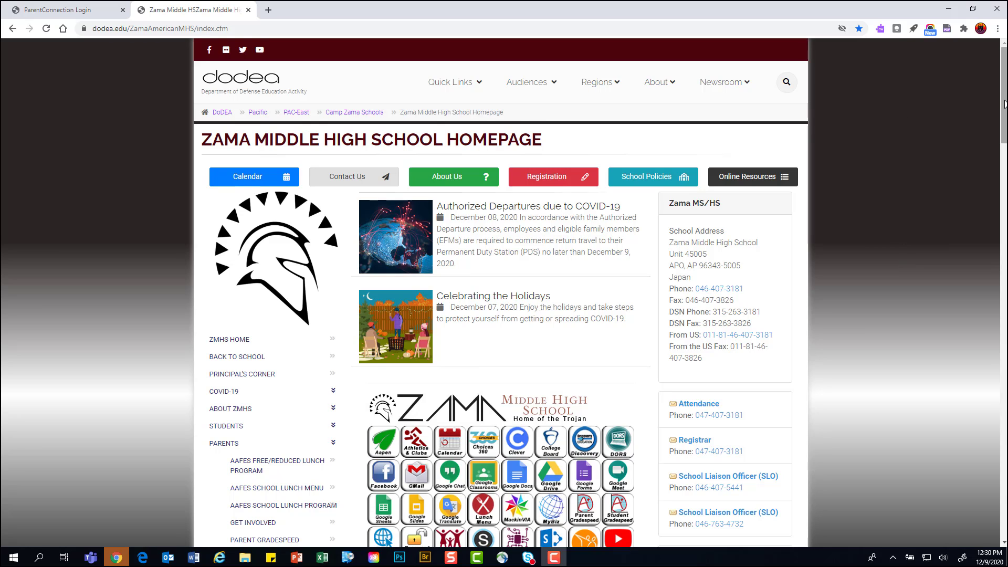
Return to the Zama Middle High School homepage in Chrome
left_click_drag(1005, 103, 1005, 102)
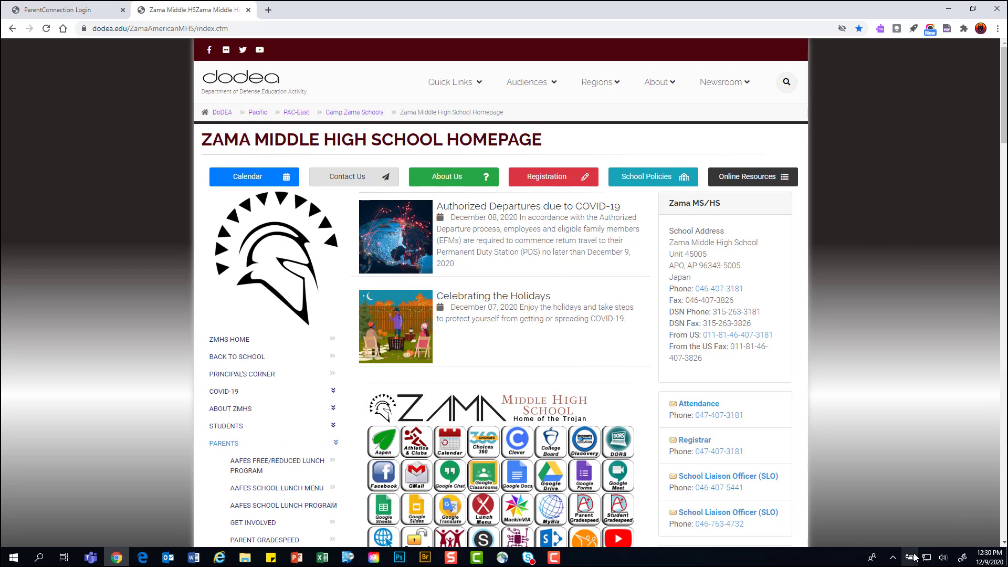